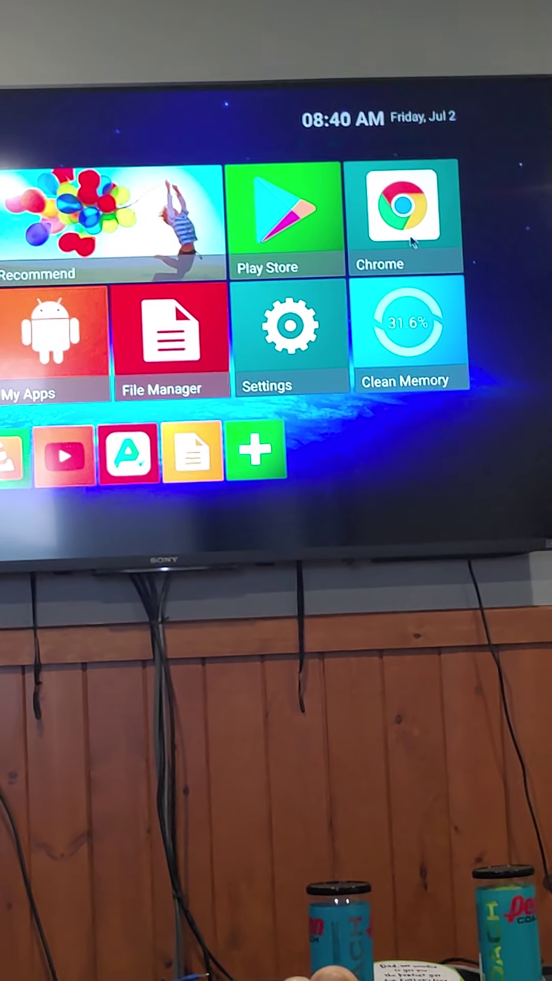
# Step: Launch Chrome from the home screen and dismiss the on-screen keyboard
pyautogui.click(408, 227)
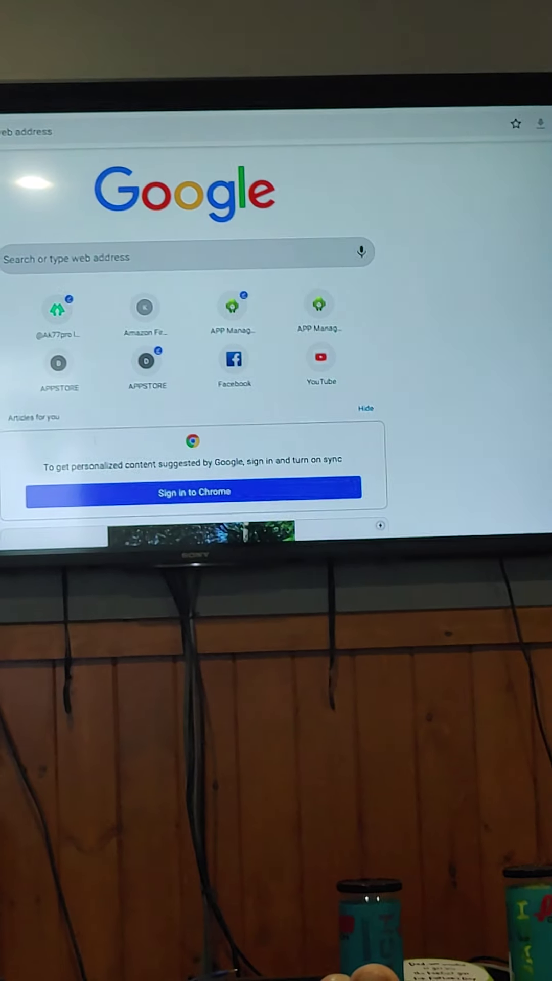
pyautogui.click(61, 256)
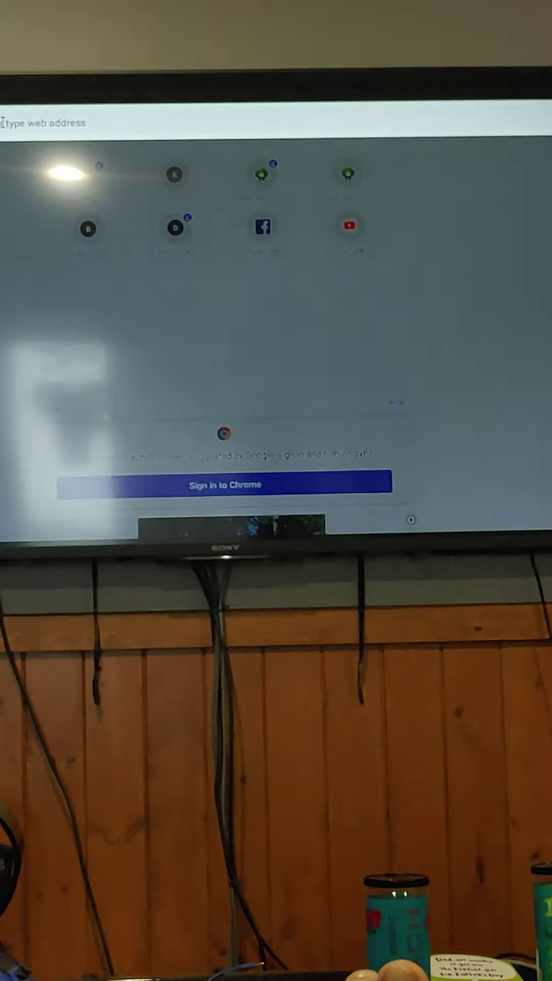
pyautogui.click(517, 231)
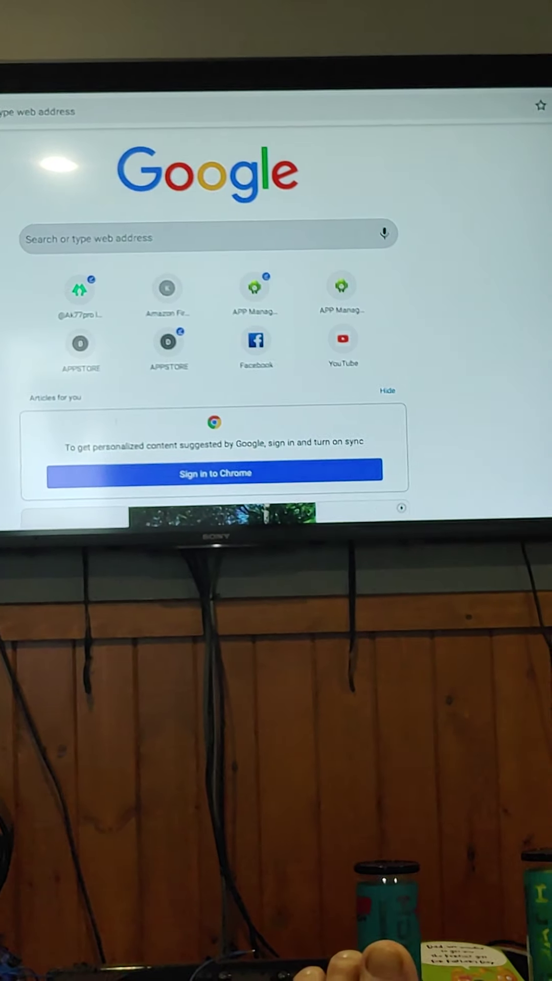
# Step: Open the Ak77pro Linktree page and follow its Cyberflix 3.2.2 link
pyautogui.click(83, 298)
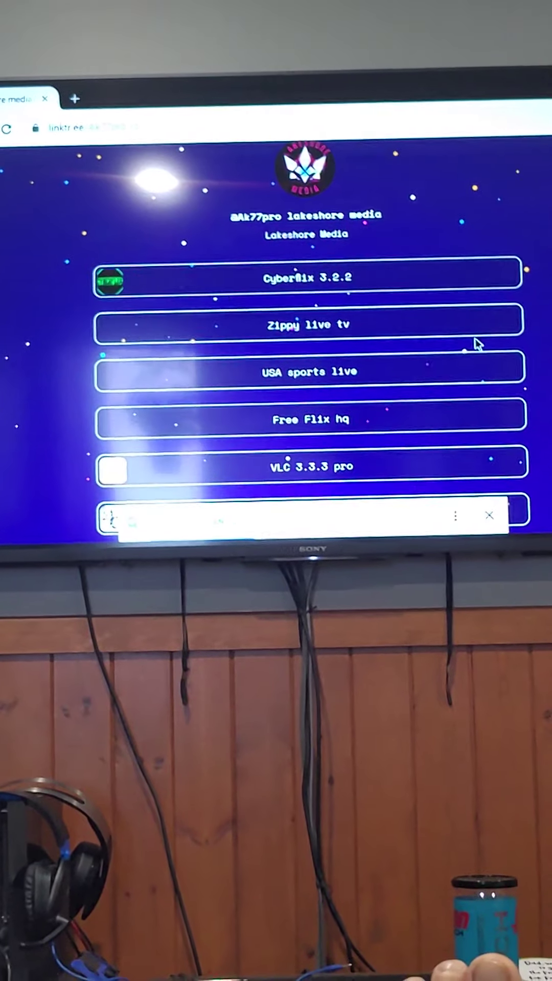
pyautogui.scroll(-5, 475, 344)
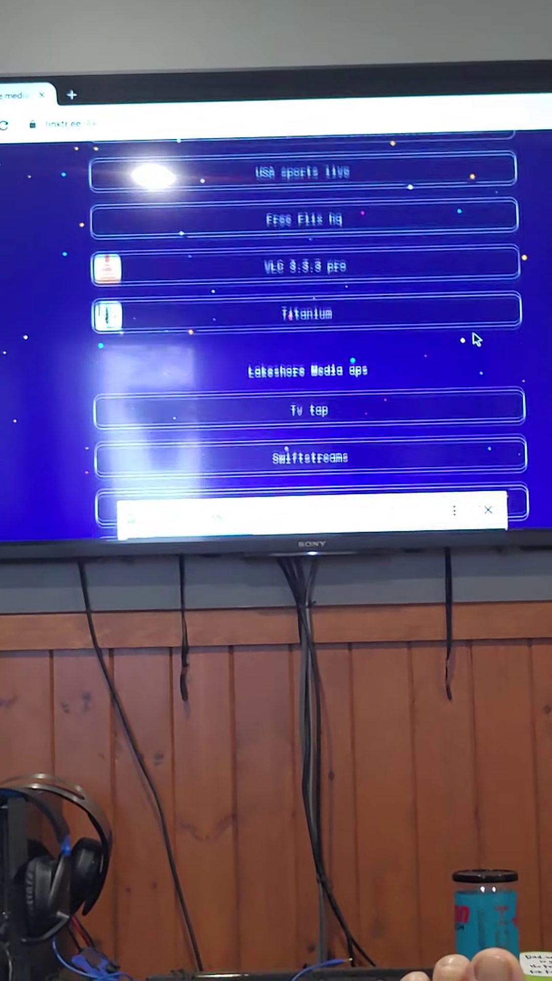
pyautogui.scroll(-5, 473, 340)
pyautogui.scroll(-5, 473, 335)
pyautogui.scroll(-3, 467, 336)
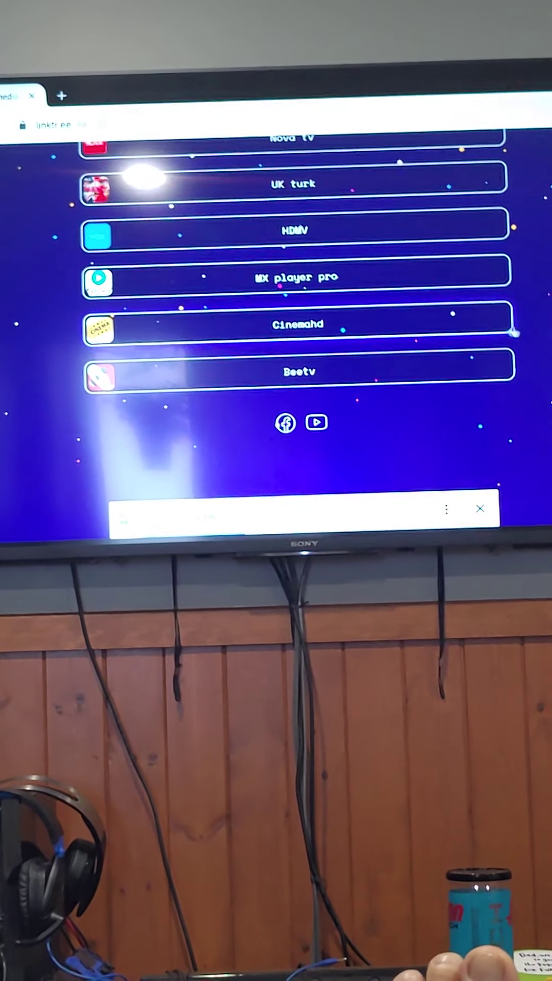
pyautogui.scroll(1, 526, 296)
pyautogui.scroll(2, 528, 276)
pyautogui.scroll(3, 529, 276)
pyautogui.scroll(3, 533, 279)
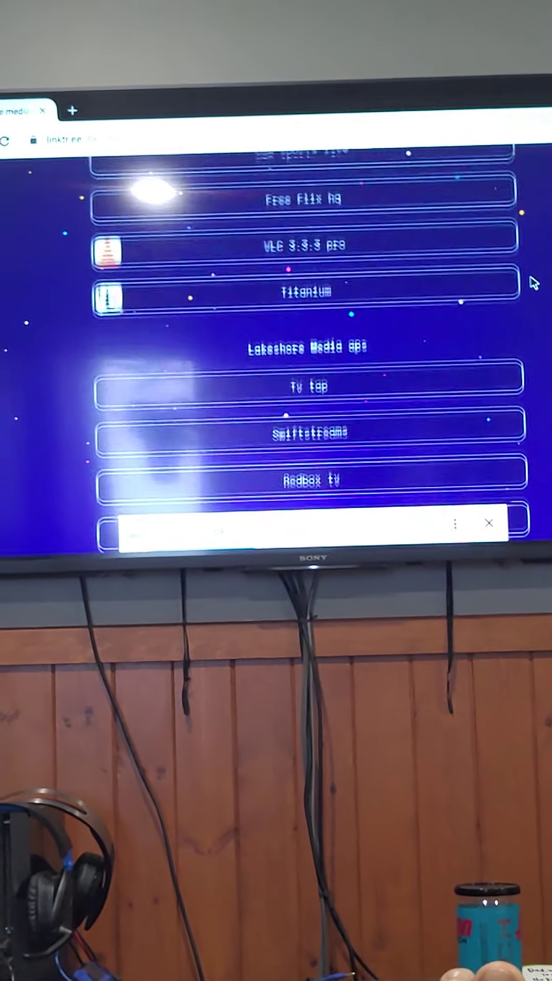
pyautogui.scroll(3, 528, 291)
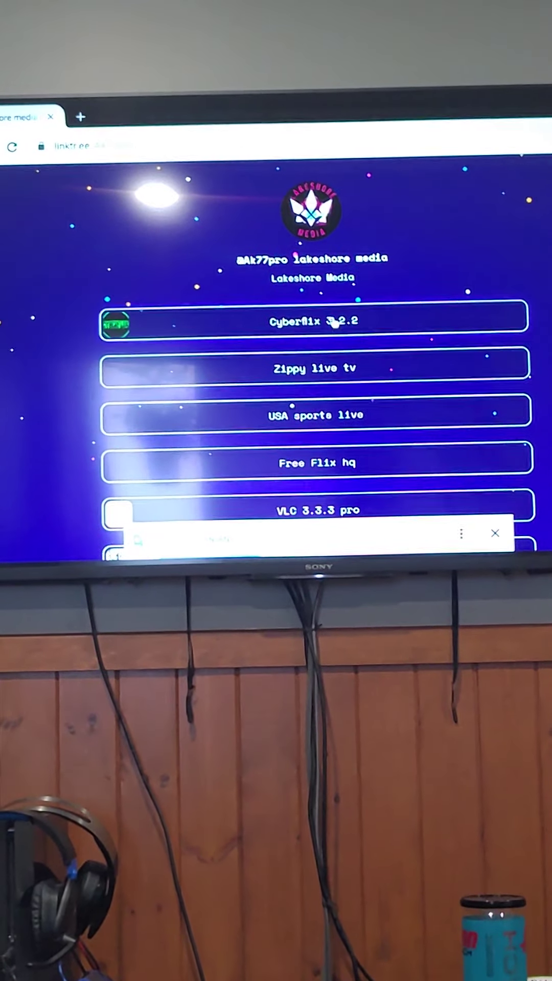
pyautogui.click(319, 334)
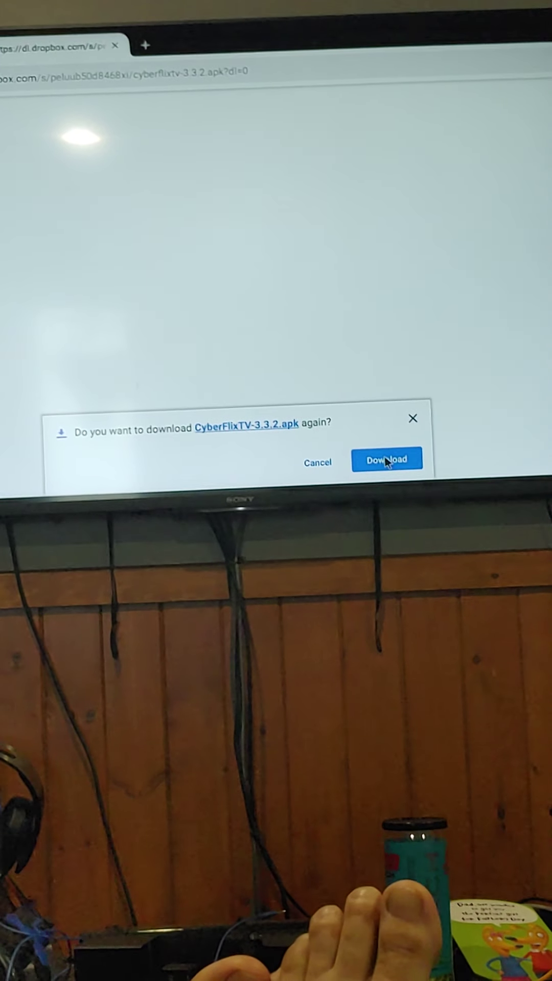
# Step: Re-download CyberFlixTV-3.3.2.apk and cancel its installation
pyautogui.click(387, 459)
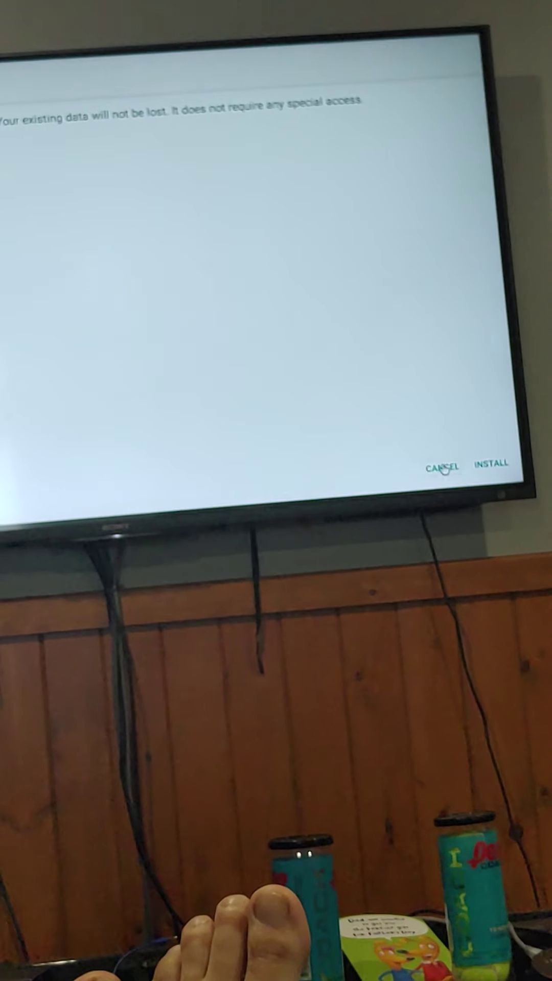
pyautogui.click(454, 472)
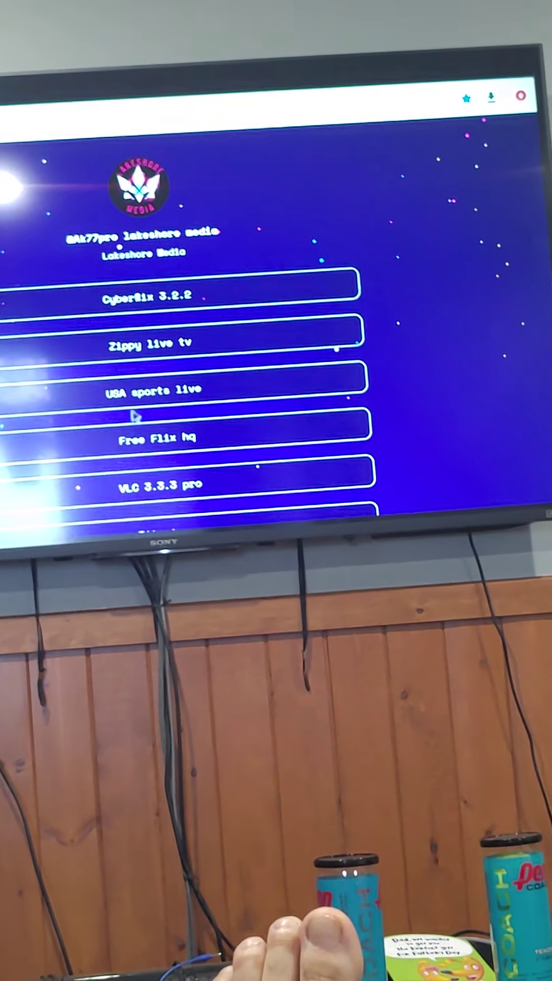
# Step: Download FreeHP-v4.7.0[Ad-Free].apk from the Free Flix hq link without installing it
pyautogui.click(151, 448)
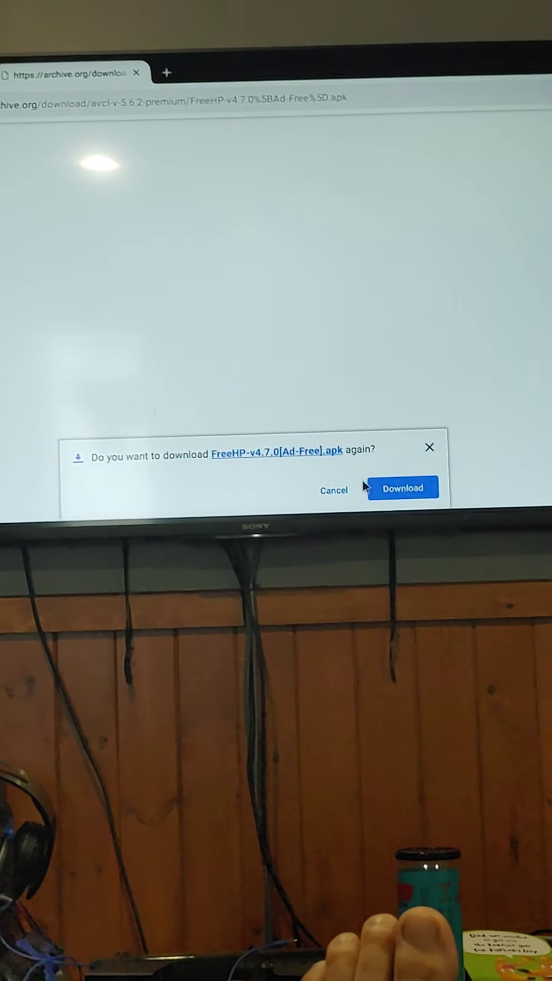
pyautogui.click(372, 491)
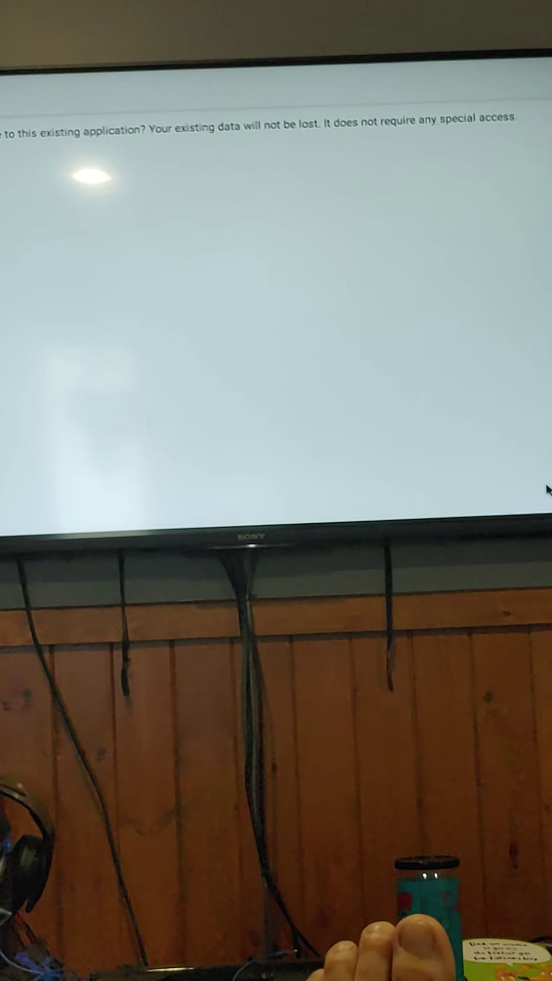
pyautogui.click(548, 494)
pyautogui.scroll(-2, 345, 407)
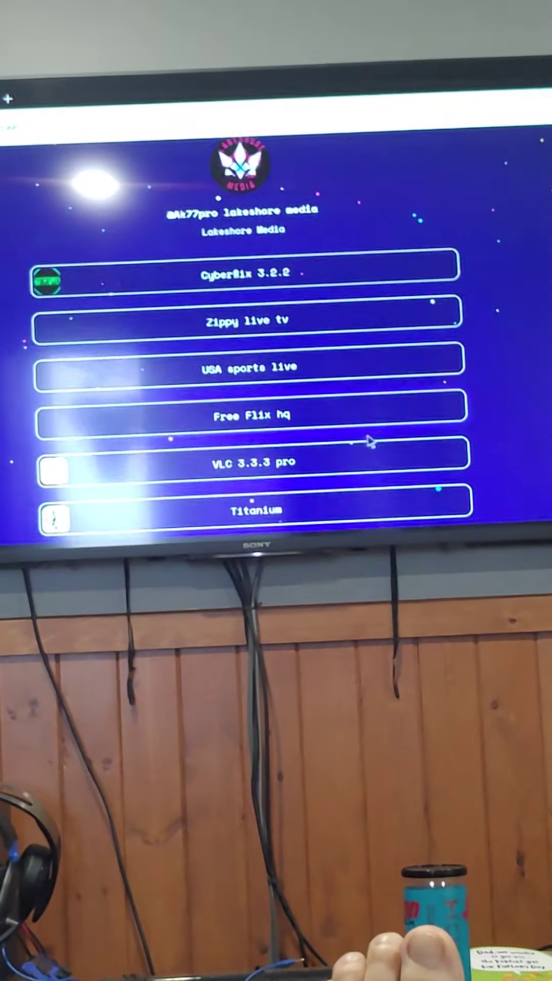
pyautogui.scroll(-2, 360, 450)
pyautogui.scroll(-2, 355, 465)
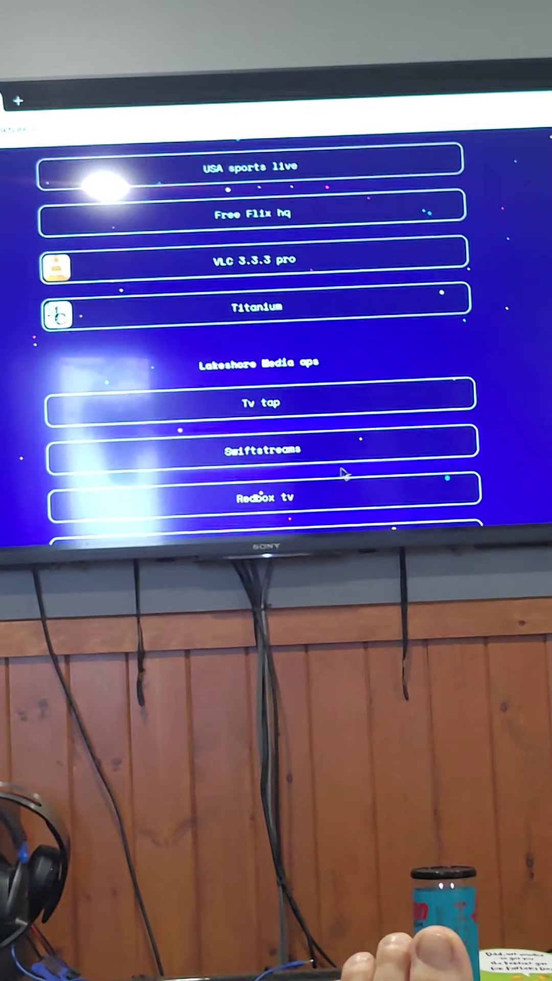
pyautogui.scroll(-2, 345, 471)
pyautogui.scroll(-2, 346, 482)
pyautogui.scroll(-1, 345, 482)
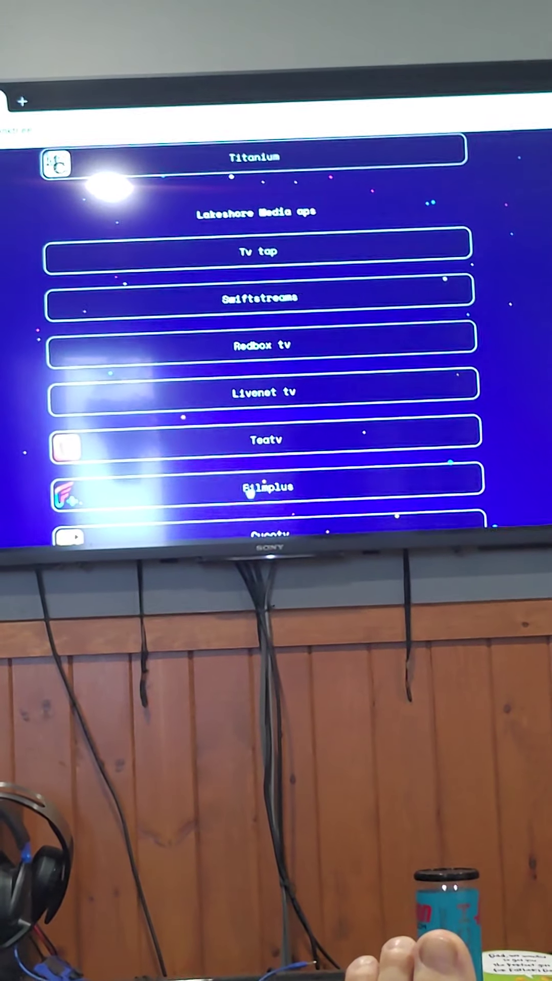
# Step: Download FilmPlus-v1.2.8_MOD_Appofmirror.apk from the Filmplus Drive link, skipping installation
pyautogui.click(270, 498)
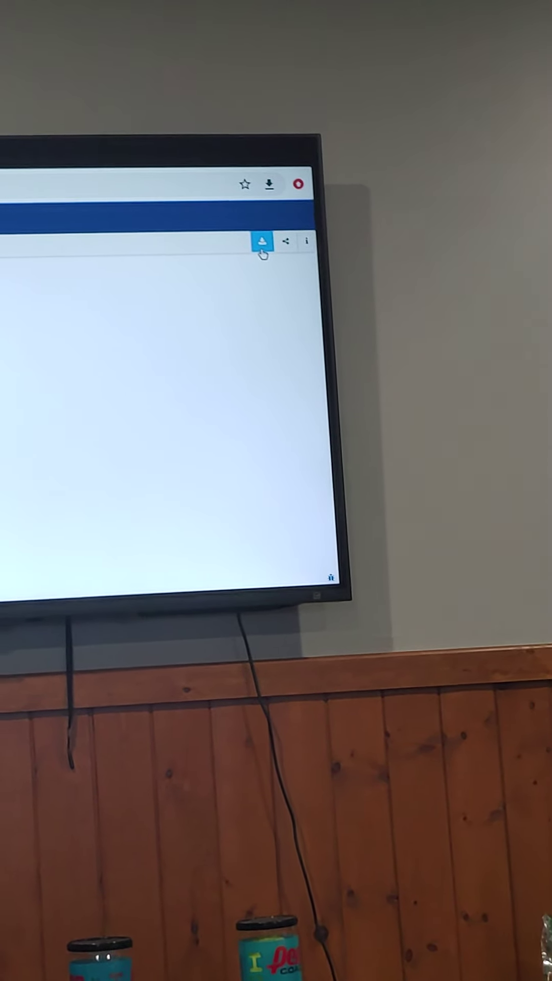
pyautogui.click(250, 241)
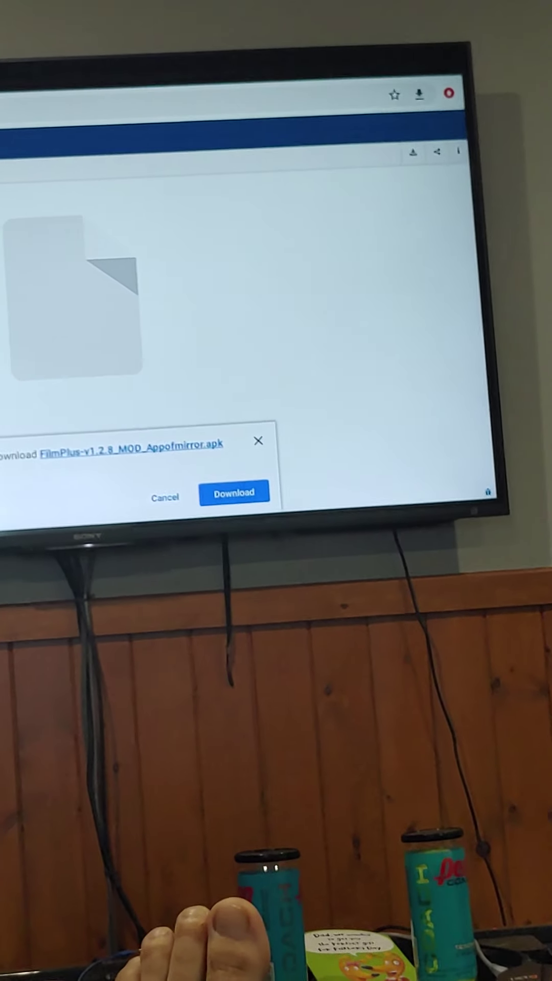
pyautogui.click(281, 473)
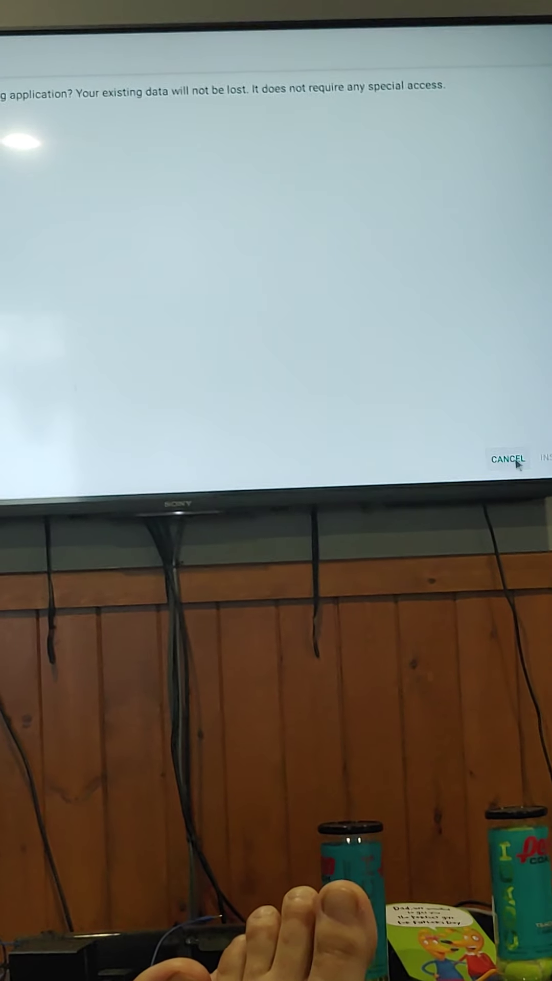
pyautogui.click(518, 463)
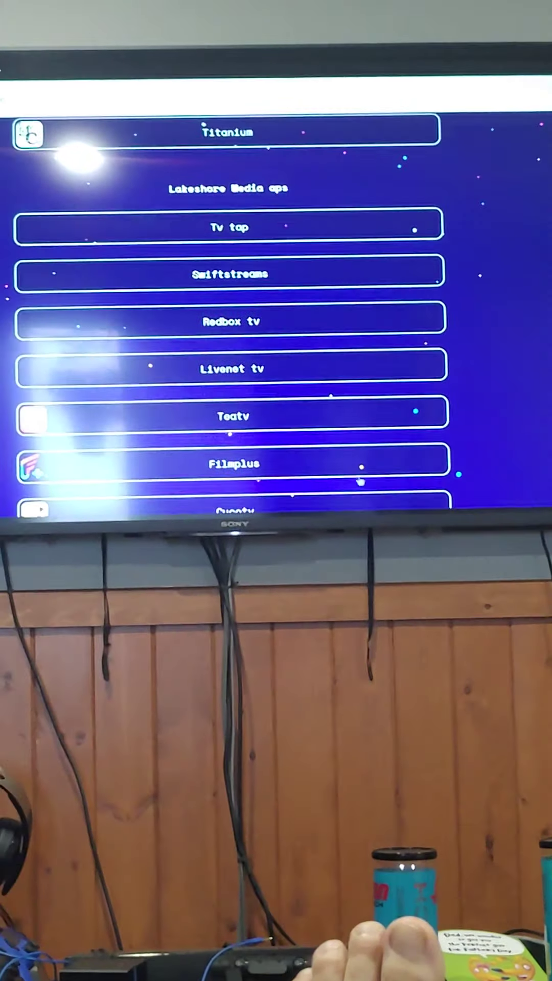
pyautogui.scroll(-1, 360, 482)
pyautogui.scroll(-3, 187, 358)
pyautogui.scroll(-3, 192, 368)
pyautogui.scroll(-2, 195, 370)
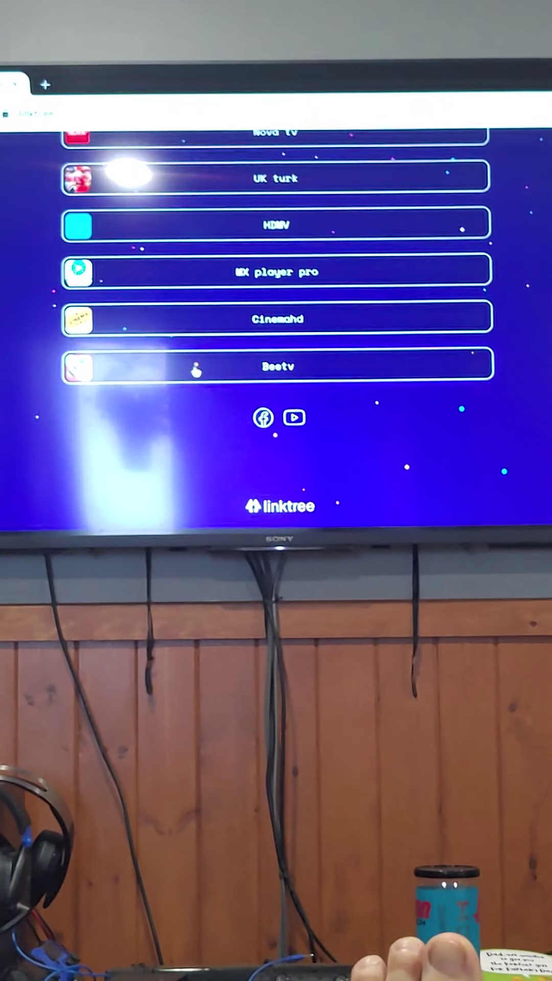
pyautogui.scroll(1, 187, 289)
pyautogui.scroll(1, 187, 299)
pyautogui.scroll(3, 188, 307)
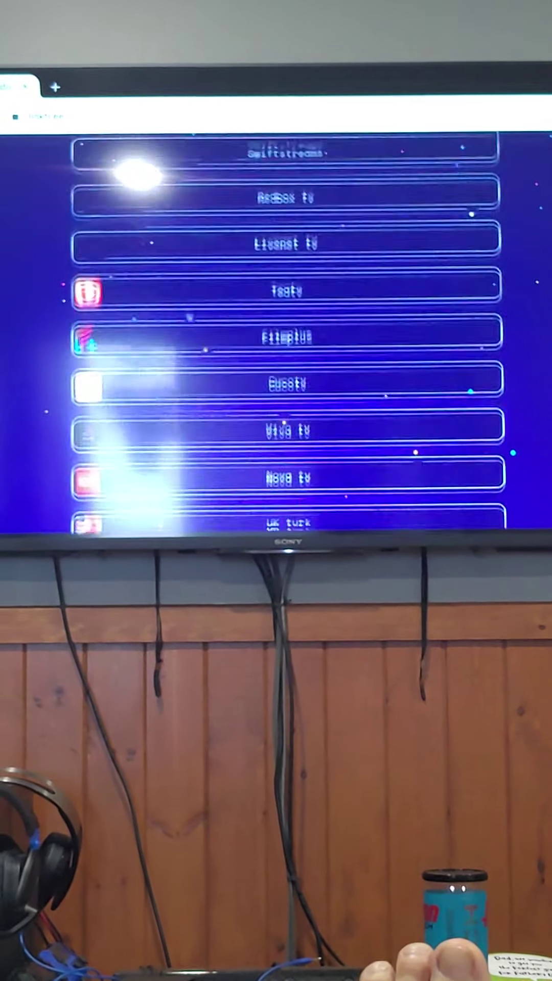
pyautogui.scroll(3, 188, 320)
pyautogui.scroll(3, 188, 322)
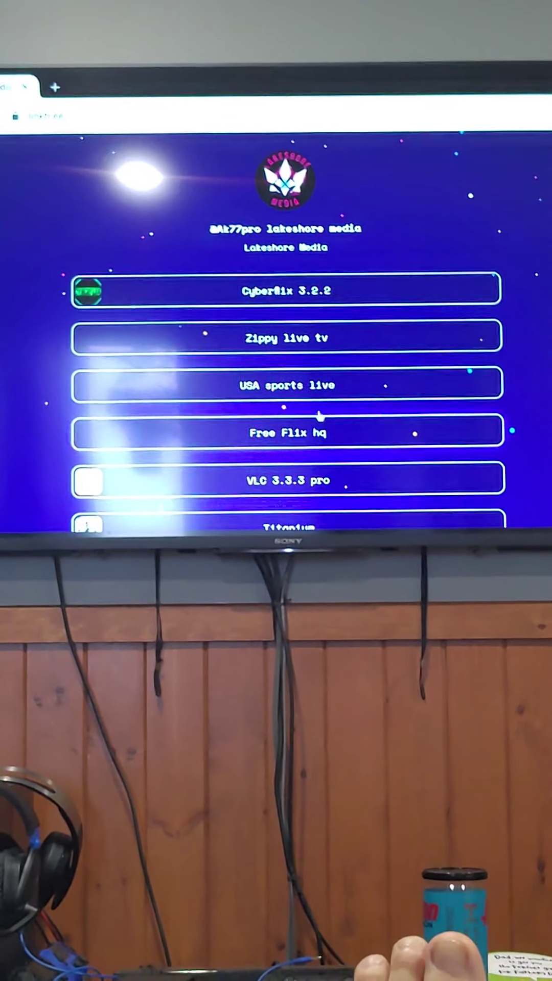
# Step: Go back from the Lakeshore Media page and return to the TV home screen
pyautogui.hotkey('alt', 'Left')
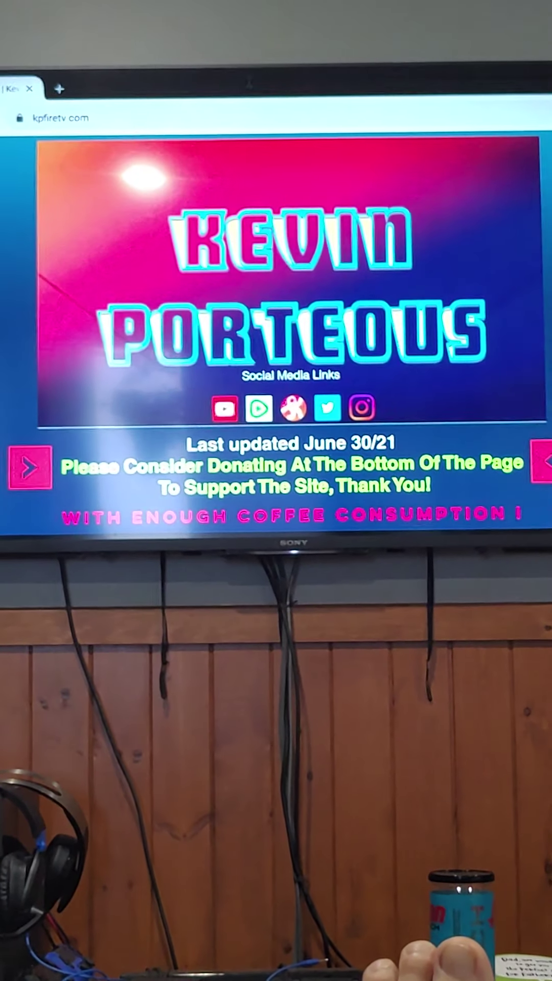
pyautogui.press('Home')
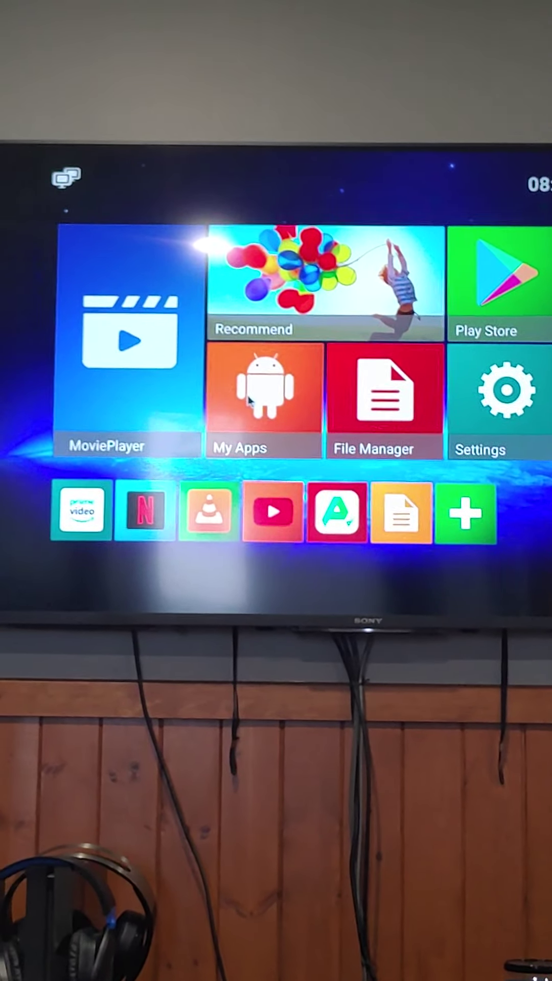
# Step: Open My Apps, reach File Browser's Download folder, and start multi-selecting the APKs
pyautogui.click(249, 400)
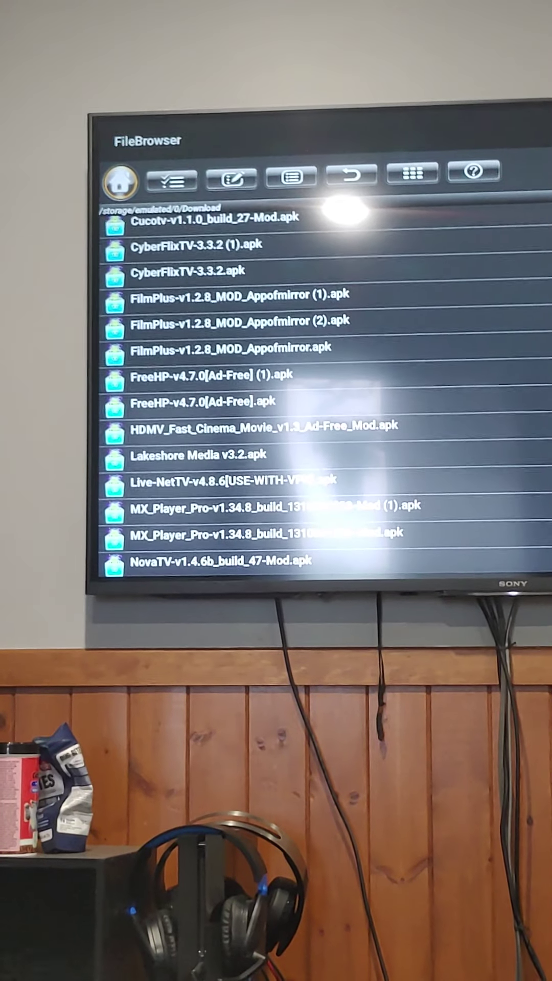
pyautogui.scroll(-3, 541, 386)
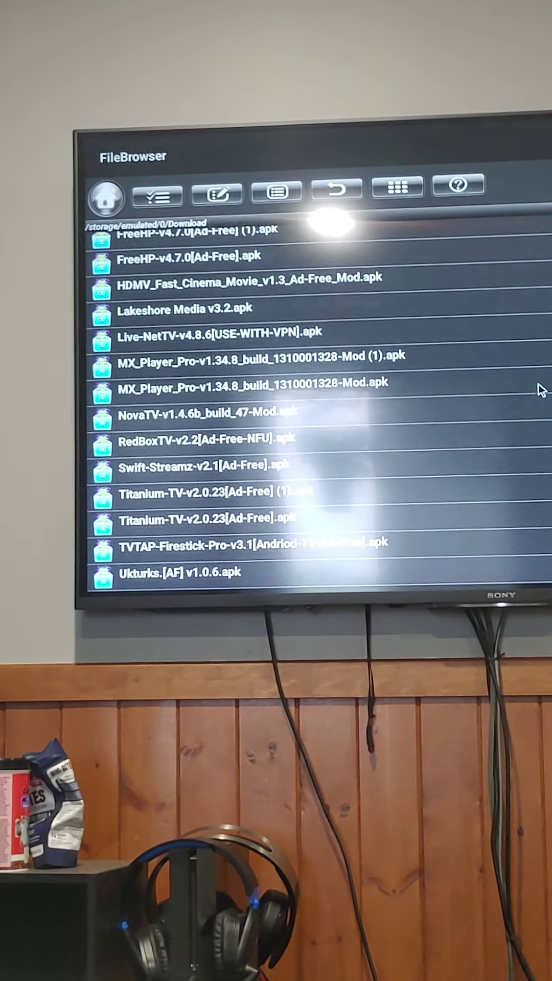
pyautogui.scroll(-2, 541, 390)
pyautogui.scroll(2, 318, 414)
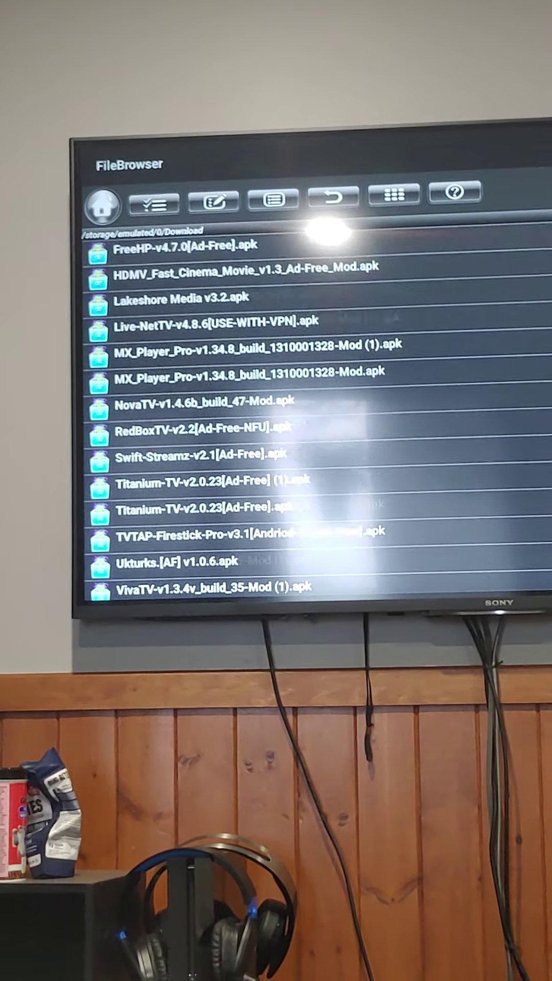
pyautogui.scroll(5, 318, 414)
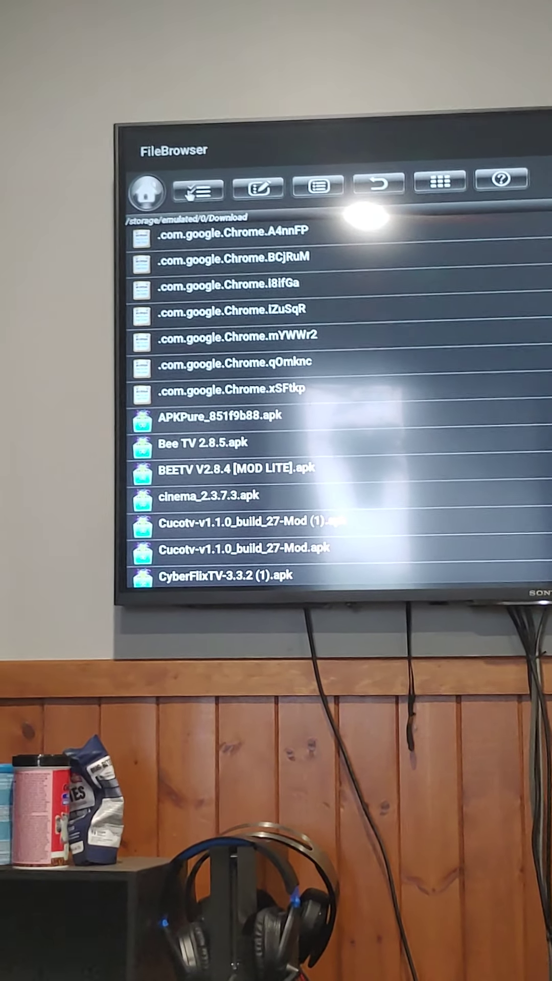
pyautogui.click(198, 190)
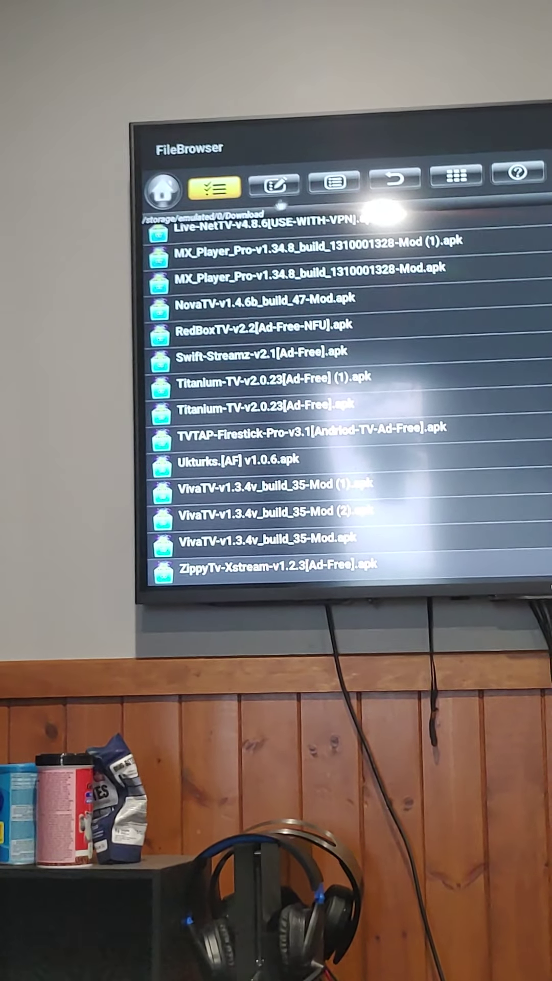
# Step: Delete every selected APK via Edit > Delete, then leave File Browser for My Apps
pyautogui.click(264, 181)
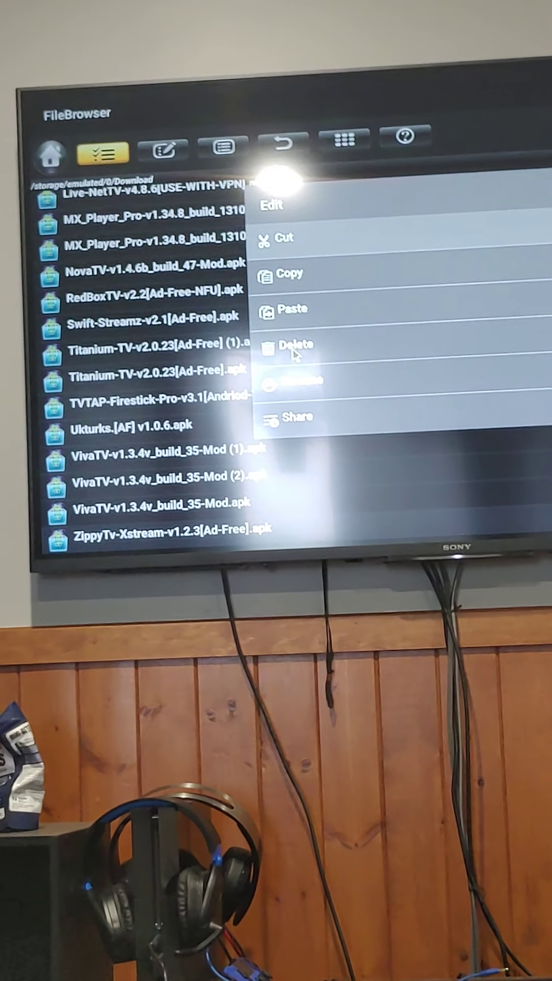
pyautogui.click(344, 361)
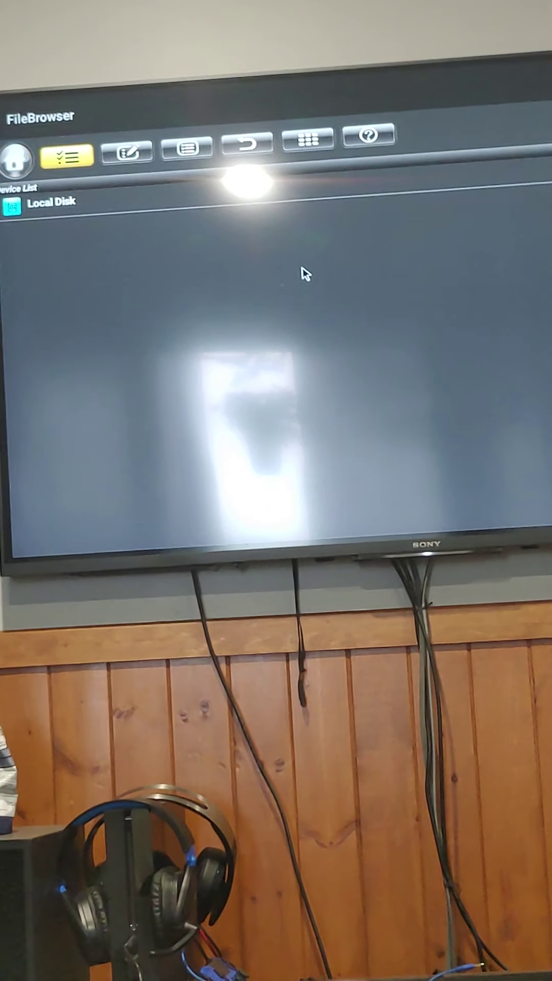
pyautogui.press('Escape')
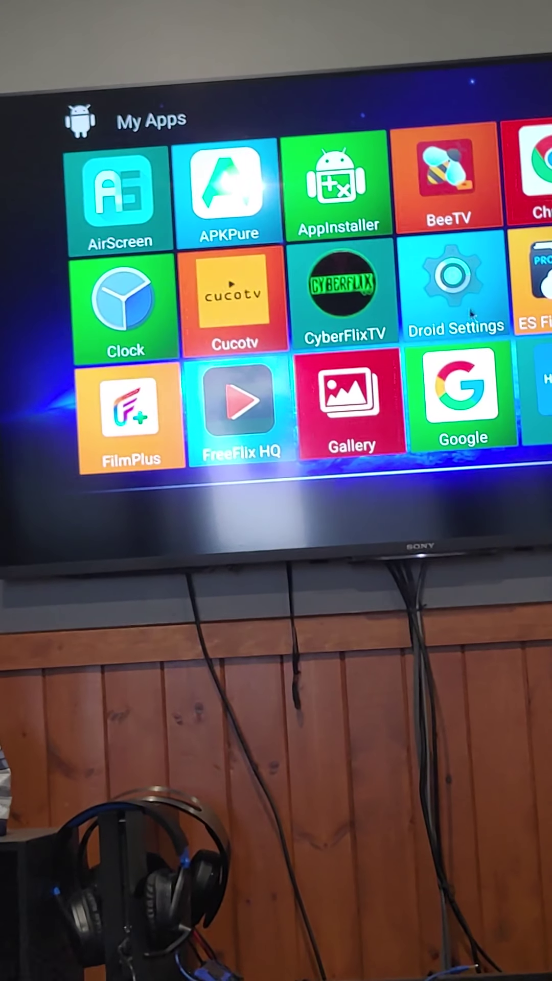
# Step: Go to Settings > Device Preferences > Storage > Internal shared storage and choose Cached data
pyautogui.press('Down')
pyautogui.press('Down')
pyautogui.press('Down')
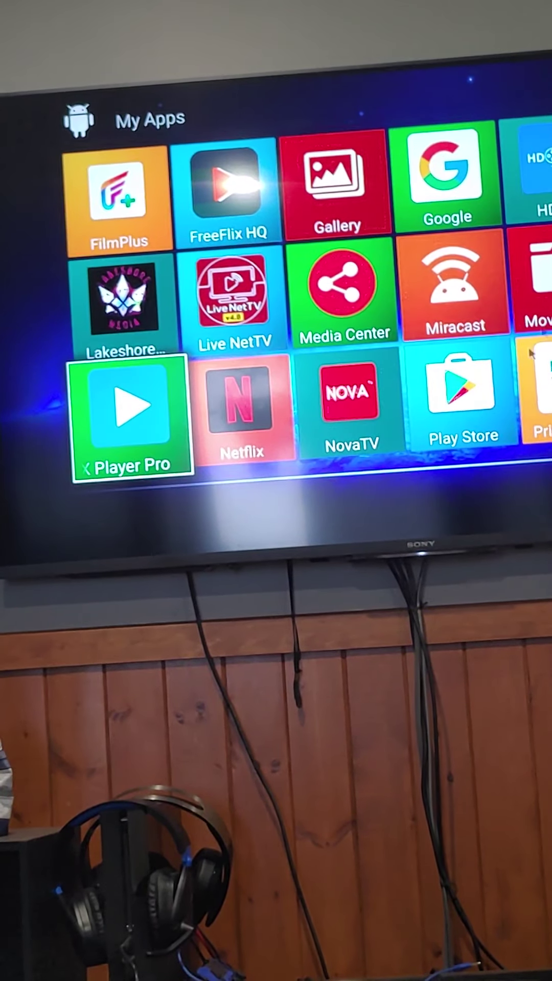
pyautogui.press('Down')
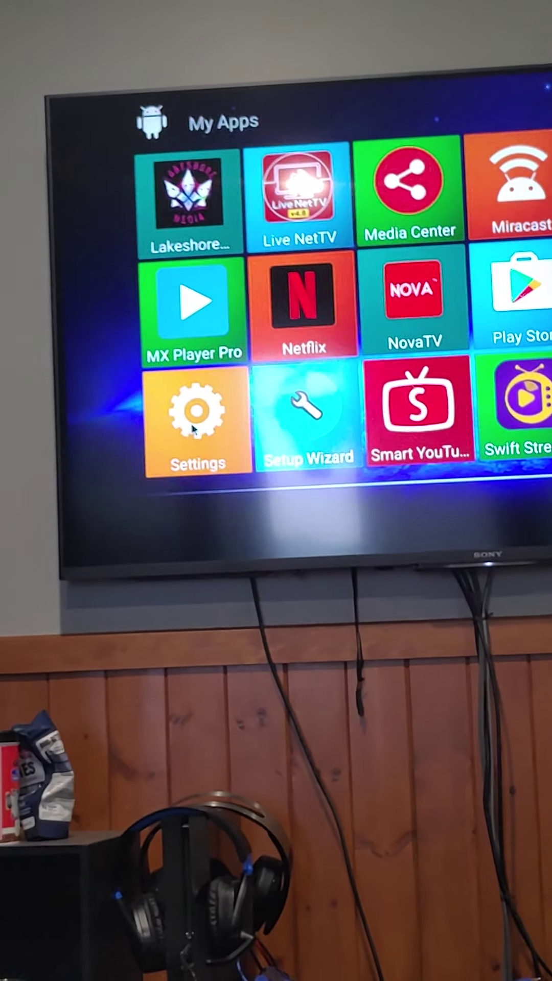
pyautogui.click(193, 429)
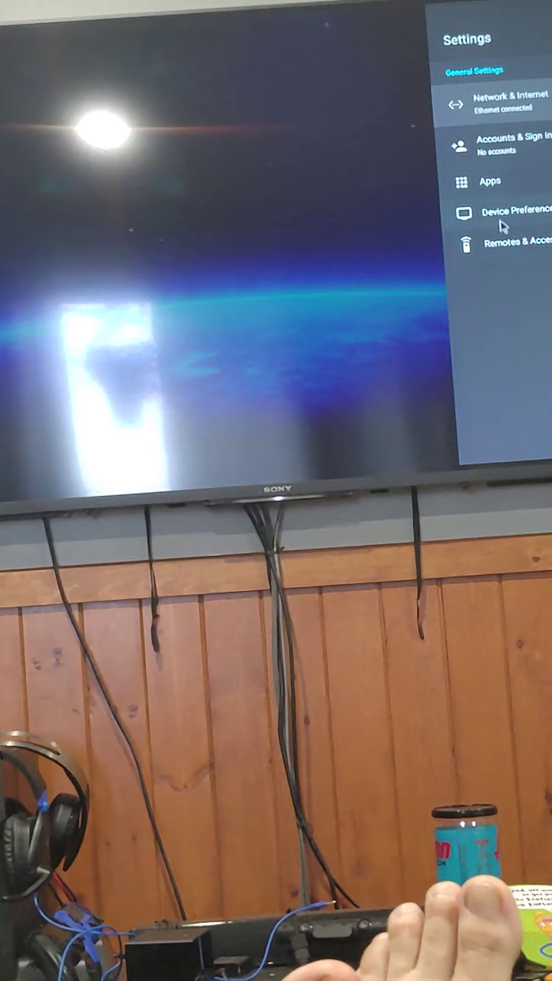
pyautogui.click(502, 218)
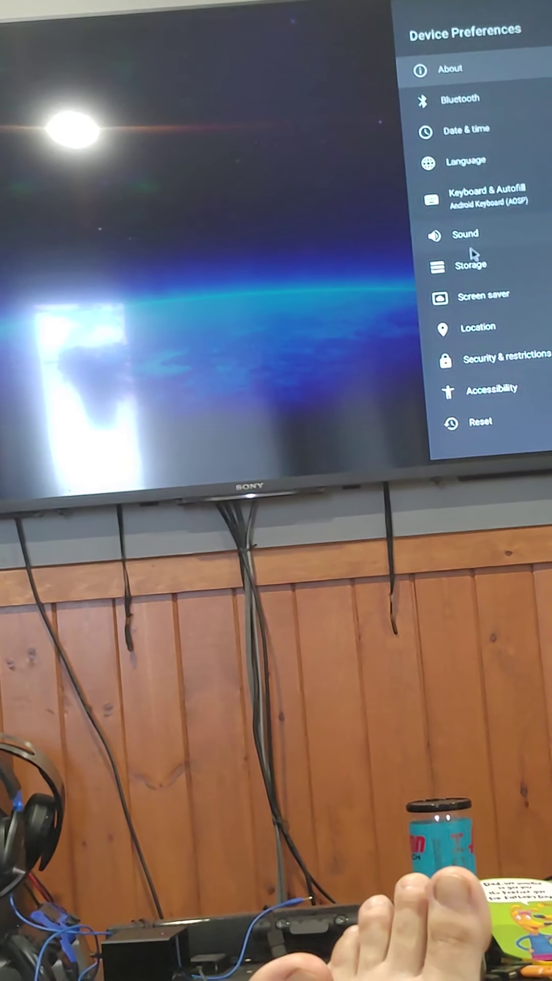
pyautogui.click(472, 269)
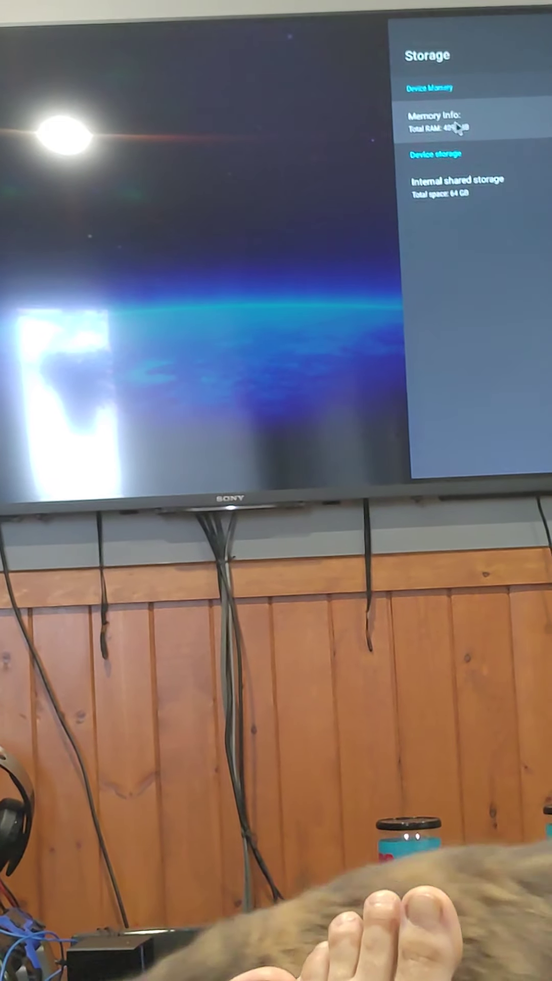
pyautogui.click(459, 193)
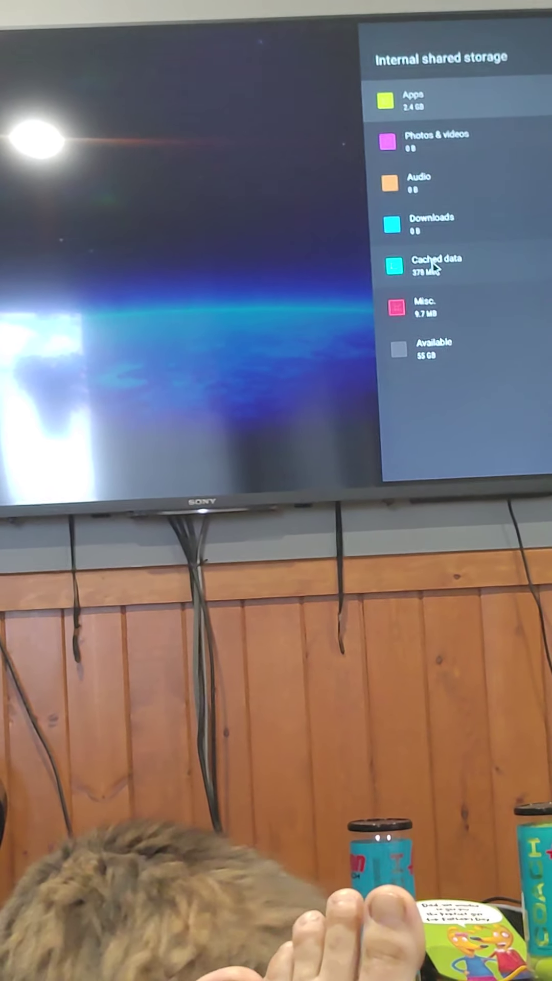
pyautogui.click(449, 261)
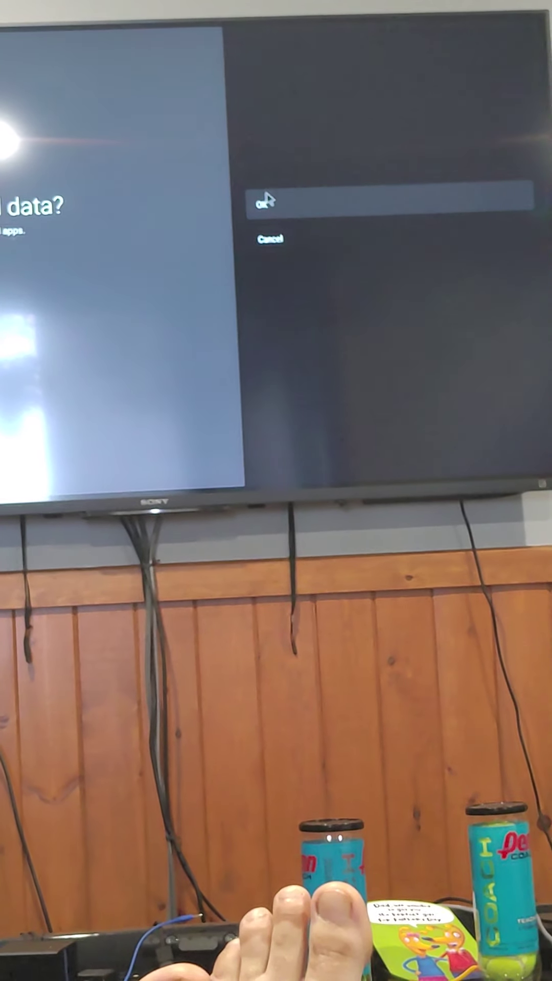
# Step: Confirm clearing the cached data, then back out to the top-level Settings menu
pyautogui.click(265, 202)
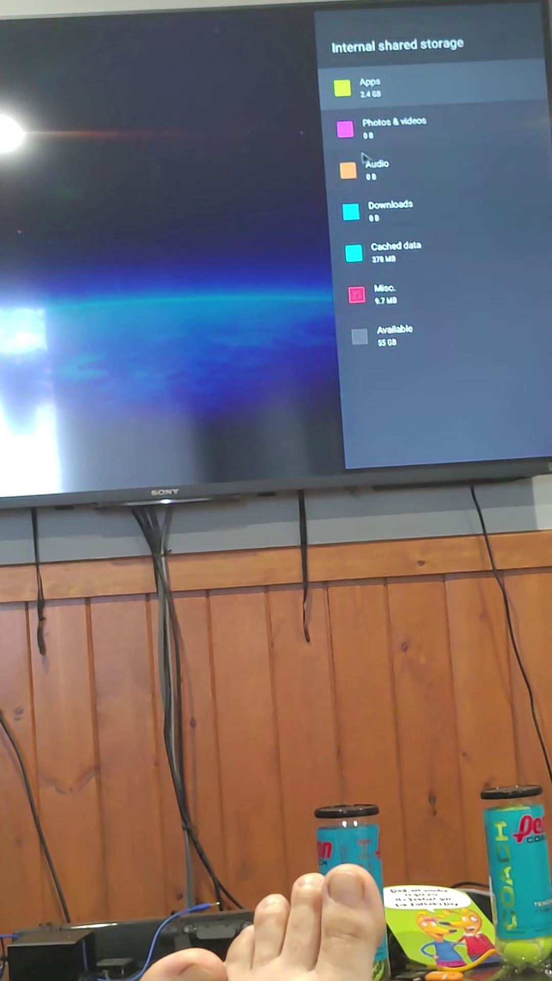
pyautogui.press('Escape')
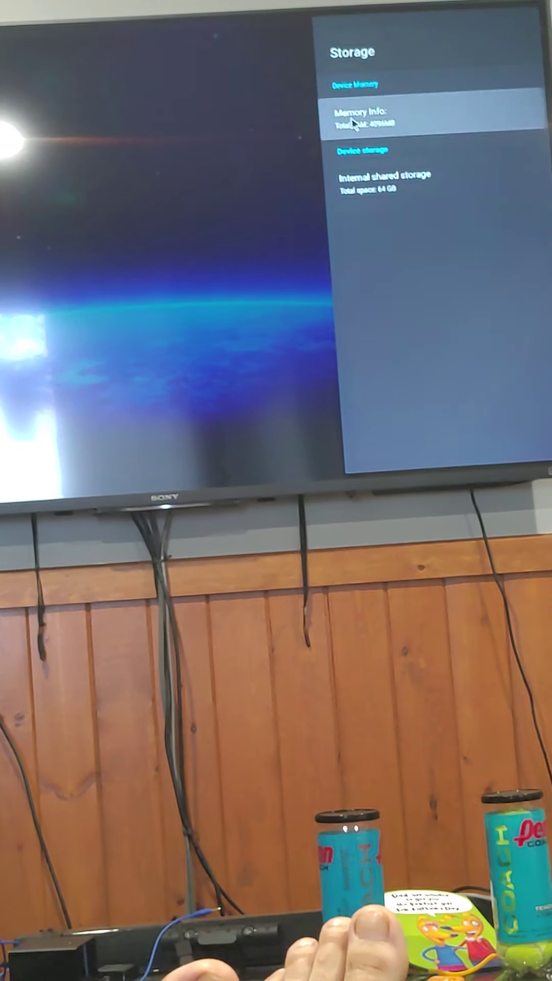
pyautogui.press('Escape')
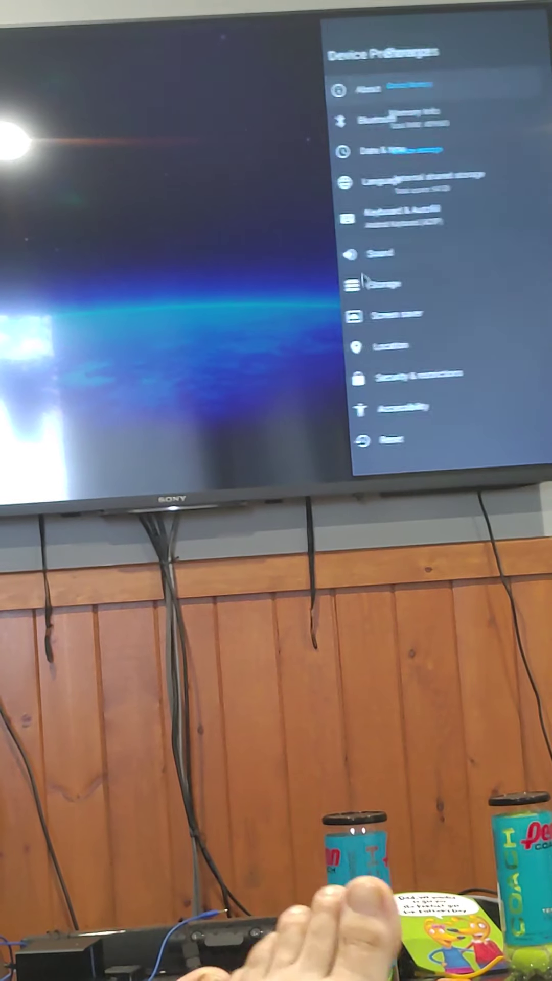
pyautogui.press('Escape')
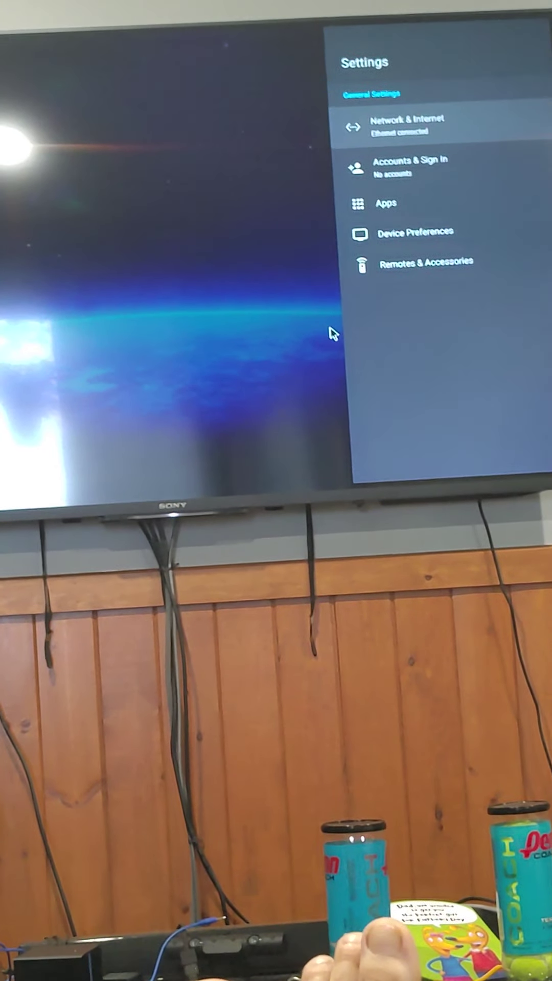